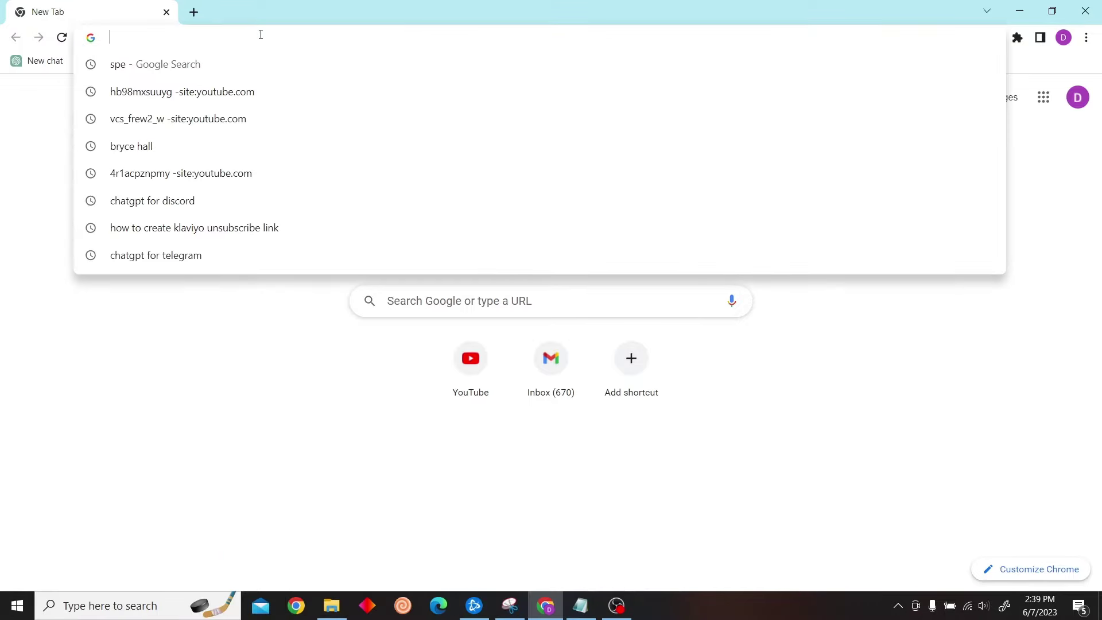
{"action": "type", "text": "google"}
- Load the Google Forms site in Chrome and go to the Forms home with saved forms
{"action": "key", "text": "Return"}
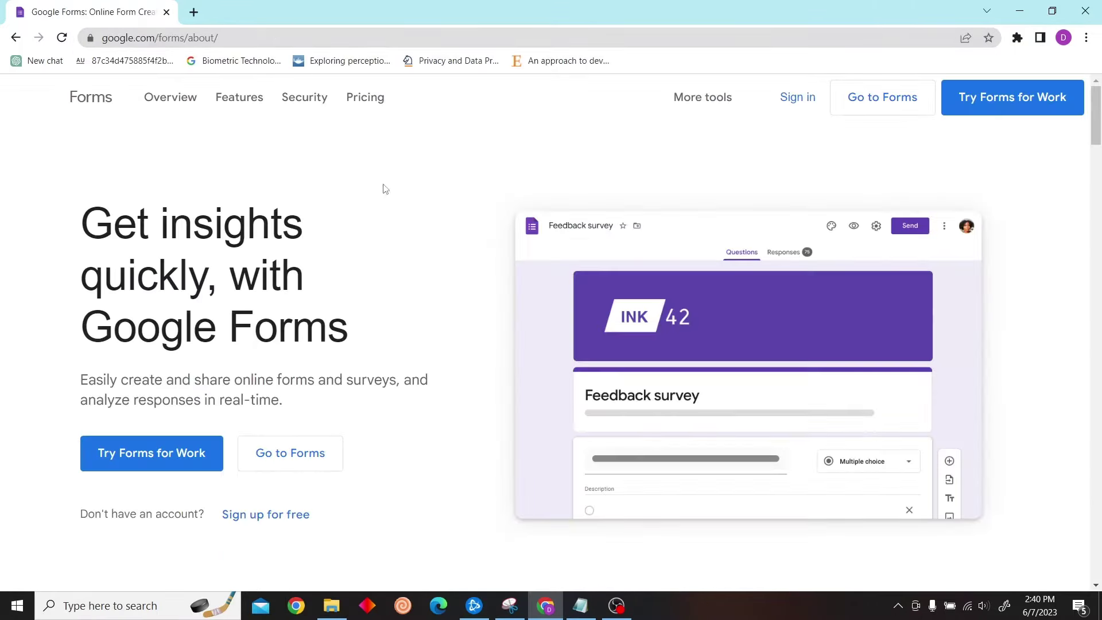
{"action": "left_click", "coordinate": [880, 96]}
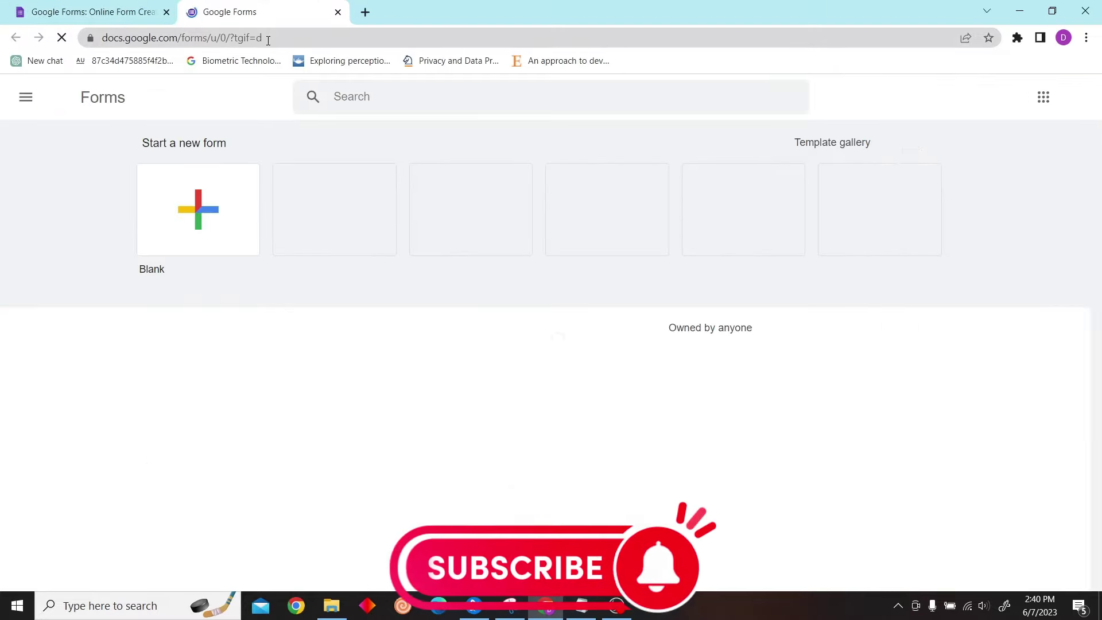
{"action": "scroll", "coordinate": [433, 308], "scroll_direction": "down", "scroll_amount": 5}
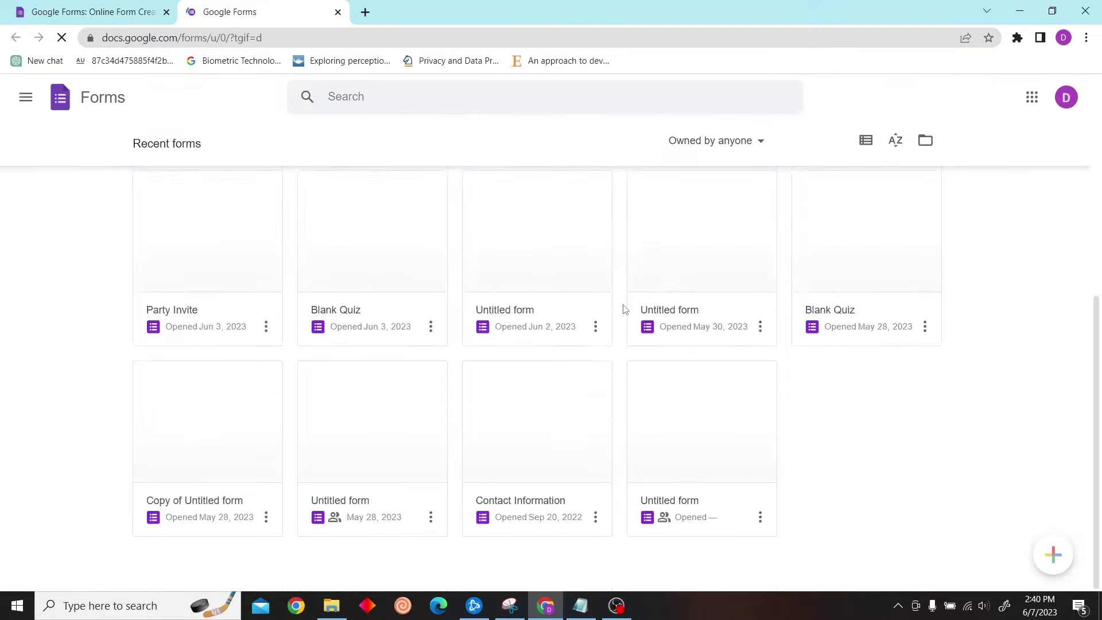
{"action": "scroll", "coordinate": [569, 337], "scroll_direction": "up", "scroll_amount": 5}
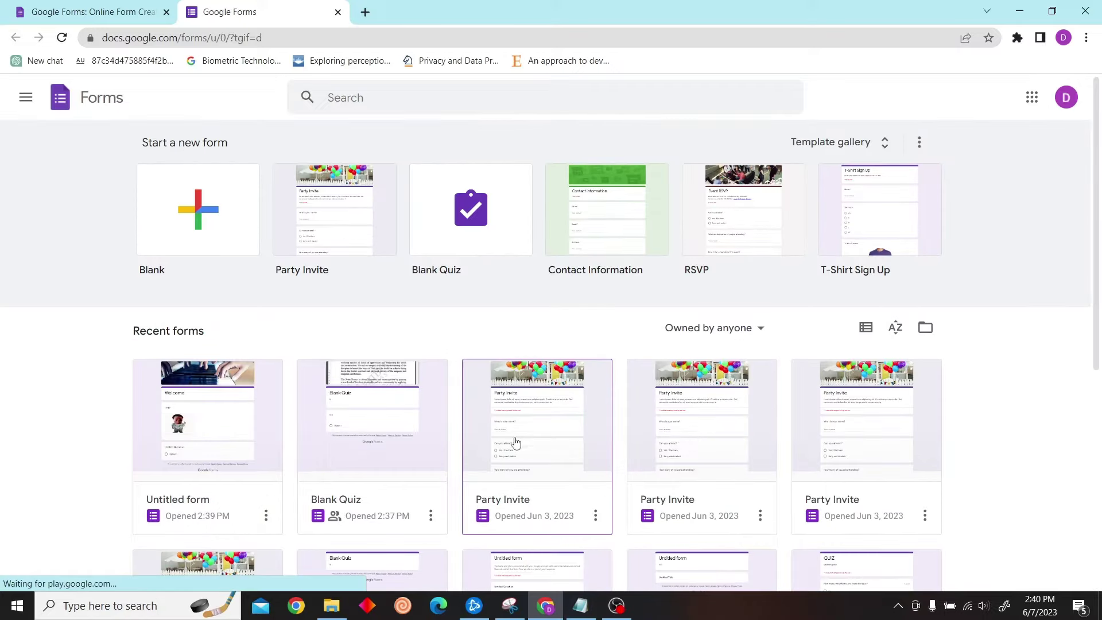
- In Party Invite's Responses settings, leave 'Limit to 1 response' switched off
{"action": "left_click", "coordinate": [515, 443]}
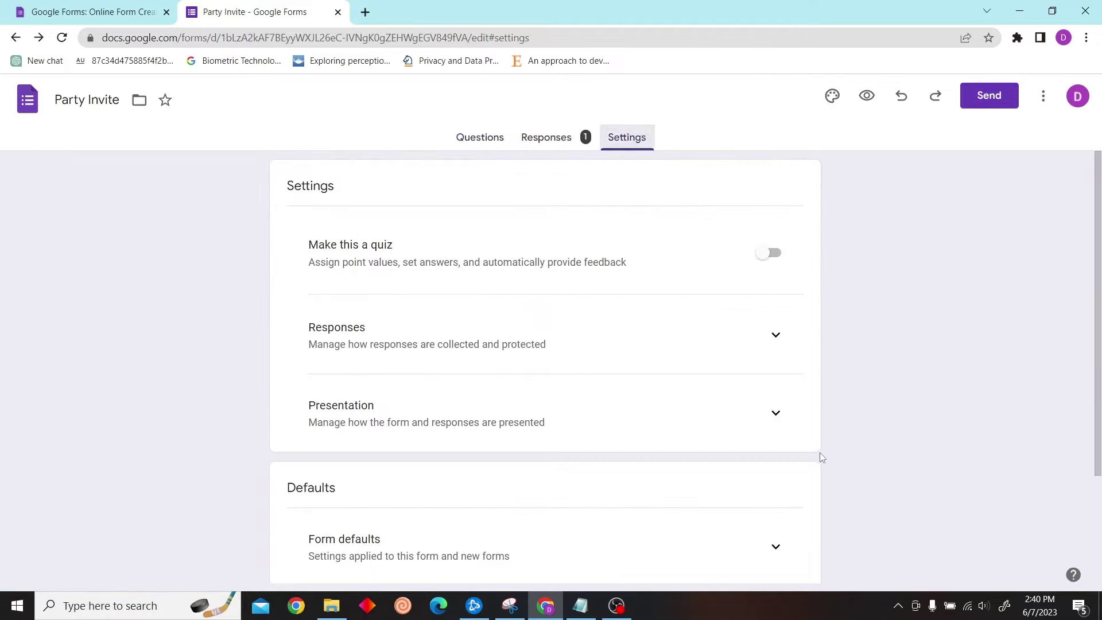
{"action": "scroll", "coordinate": [685, 300], "scroll_direction": "down", "scroll_amount": 3}
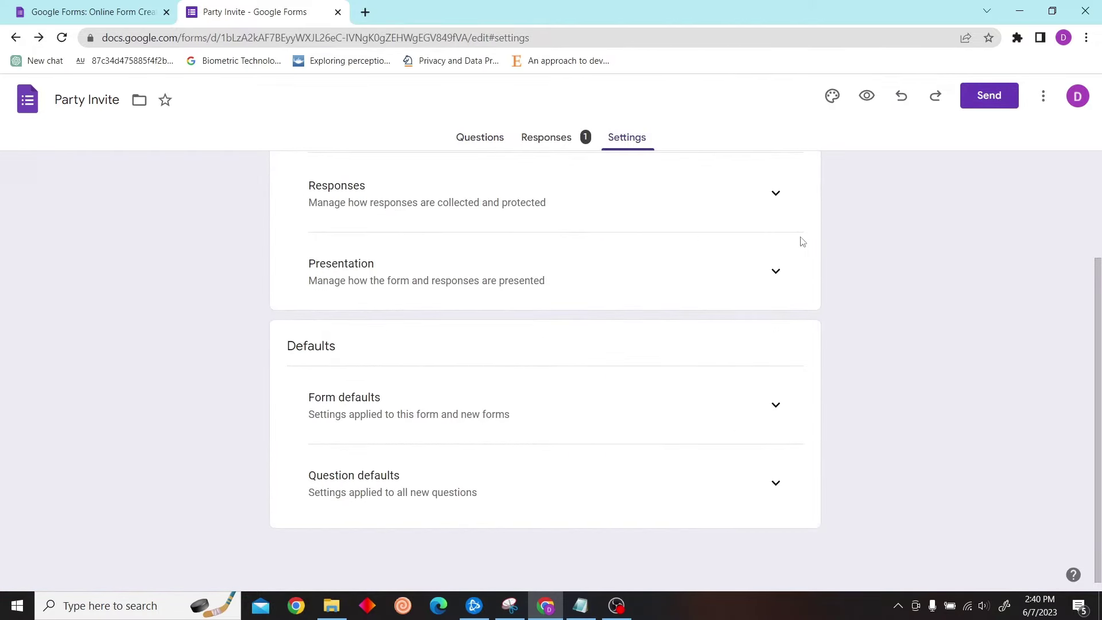
{"action": "left_click", "coordinate": [772, 196]}
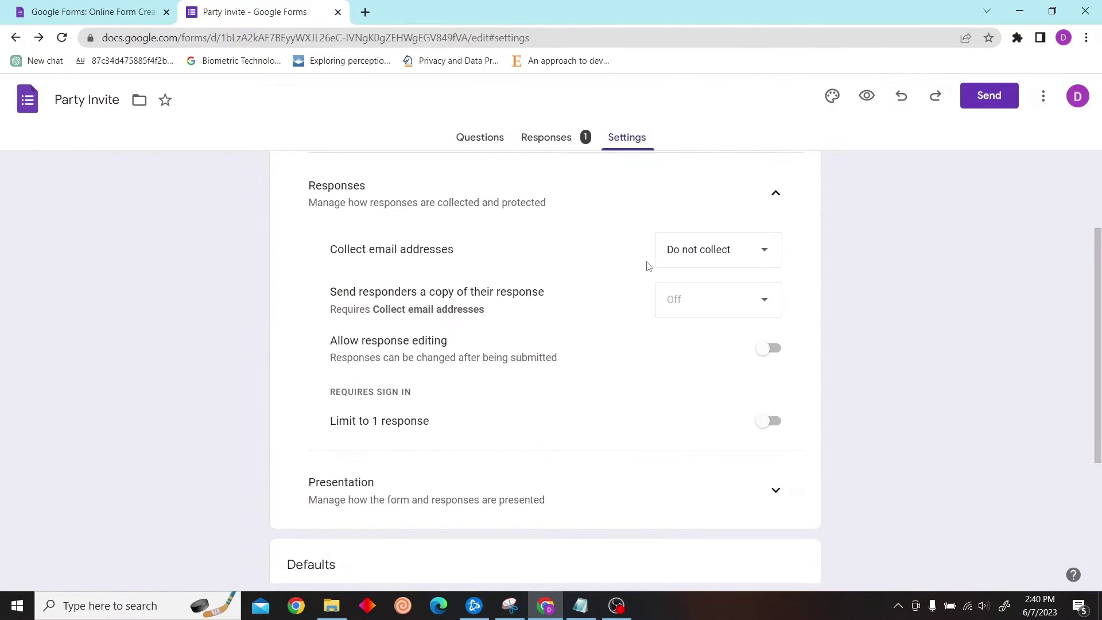
{"action": "scroll", "coordinate": [708, 344], "scroll_direction": "down", "scroll_amount": 3}
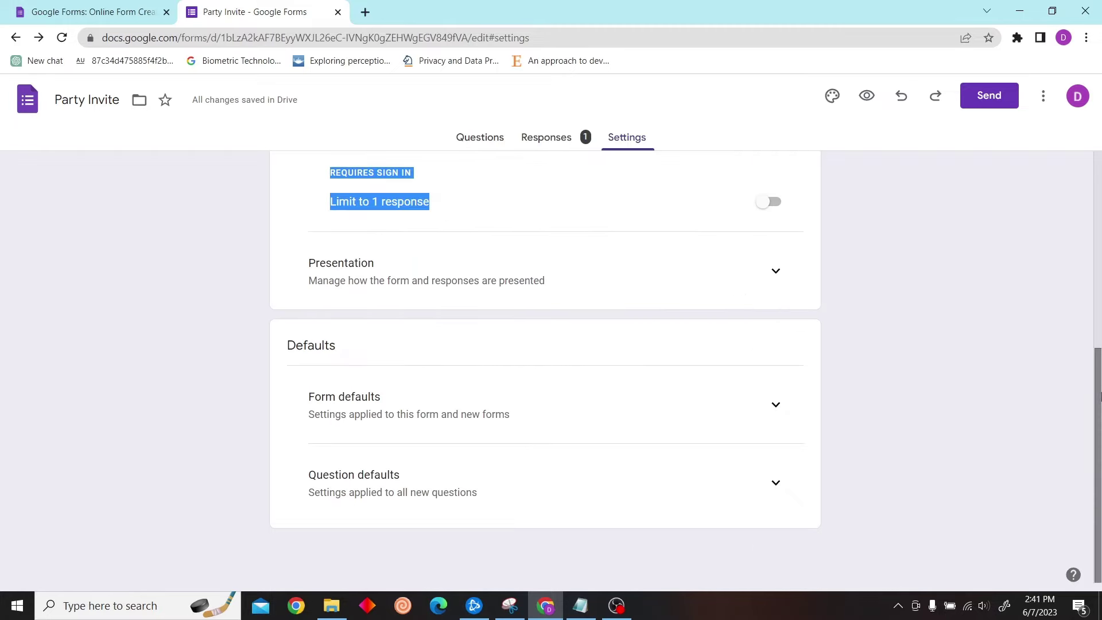
{"action": "scroll", "coordinate": [827, 303], "scroll_direction": "up", "scroll_amount": 1}
{"action": "left_click", "coordinate": [765, 270]}
{"action": "left_click", "coordinate": [910, 282]}
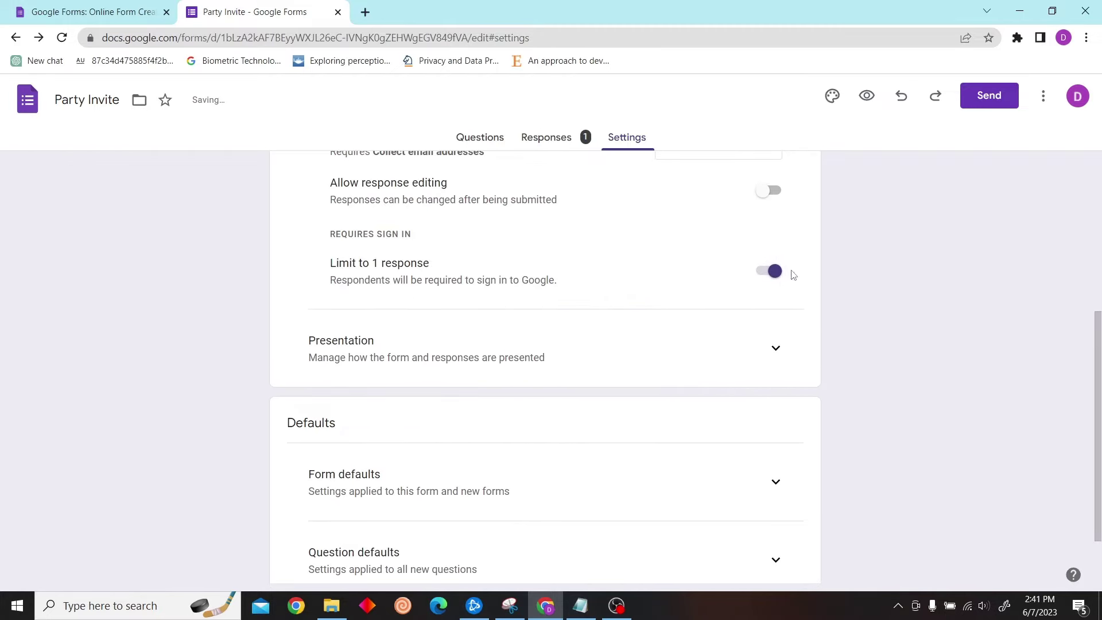
{"action": "left_click", "coordinate": [773, 270]}
{"action": "left_click", "coordinate": [774, 264]}
{"action": "scroll", "coordinate": [865, 321], "scroll_direction": "up", "scroll_amount": 3}
{"action": "scroll", "coordinate": [835, 372], "scroll_direction": "down", "scroll_amount": 4}
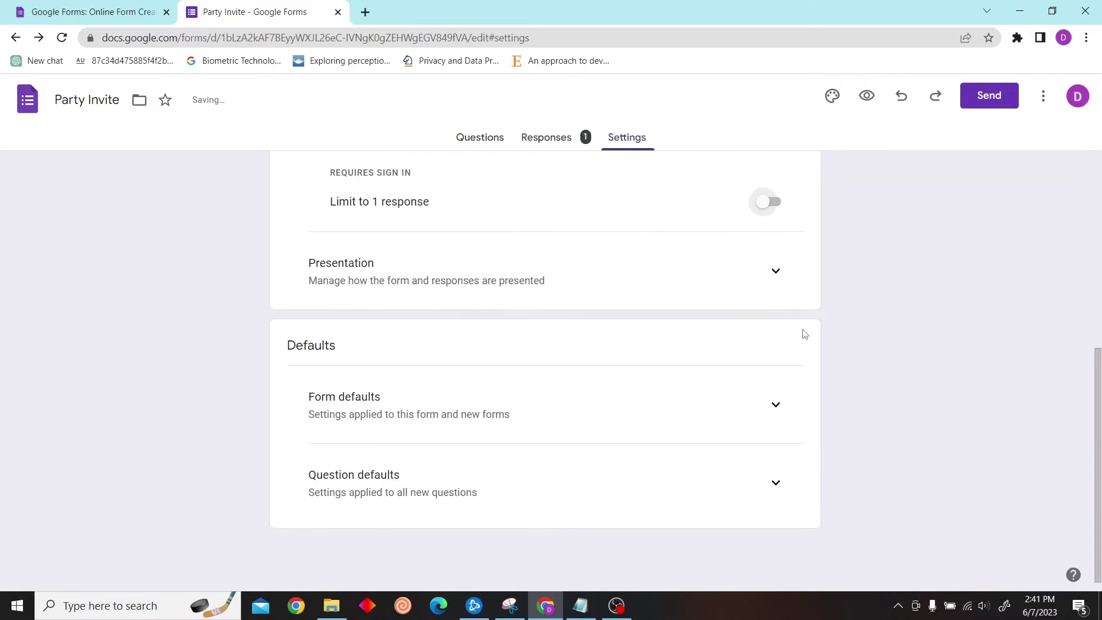
{"action": "scroll", "coordinate": [804, 334], "scroll_direction": "up", "scroll_amount": 5}
{"action": "scroll", "coordinate": [835, 354], "scroll_direction": "down", "scroll_amount": 1}
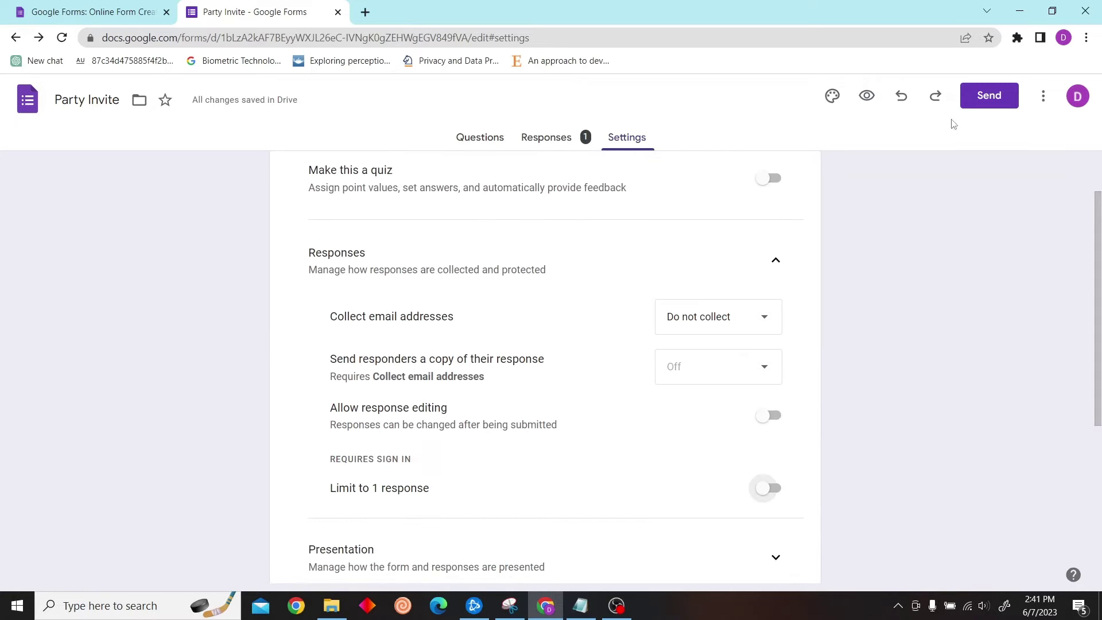
- Copy the form's share link with Shorten URL enabled
{"action": "left_click", "coordinate": [998, 97]}
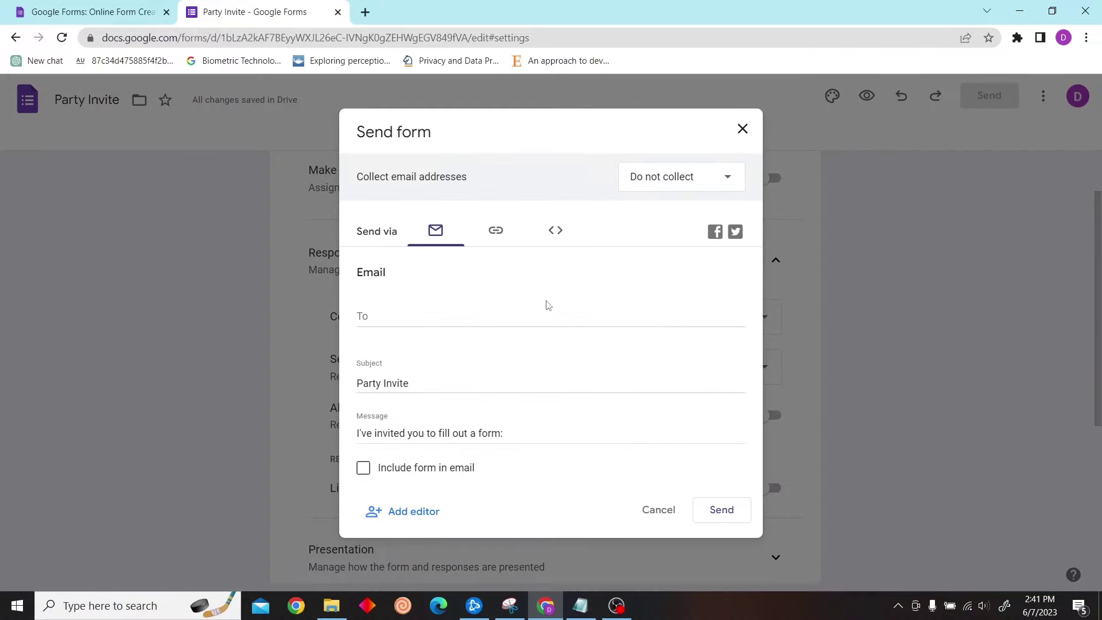
{"action": "left_click", "coordinate": [498, 230]}
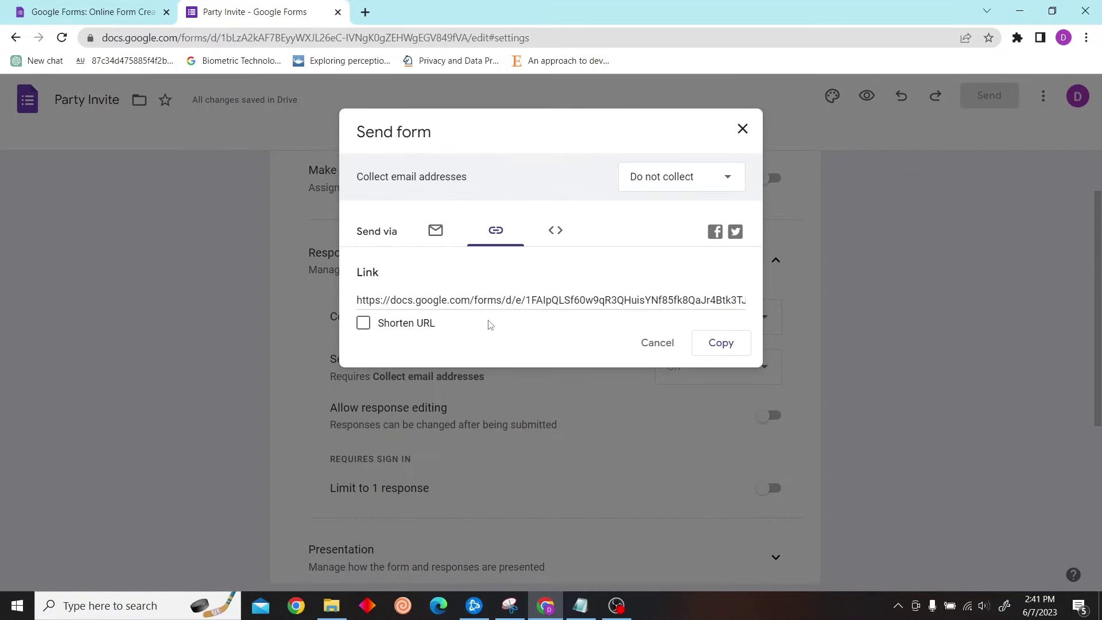
{"action": "left_click", "coordinate": [362, 322]}
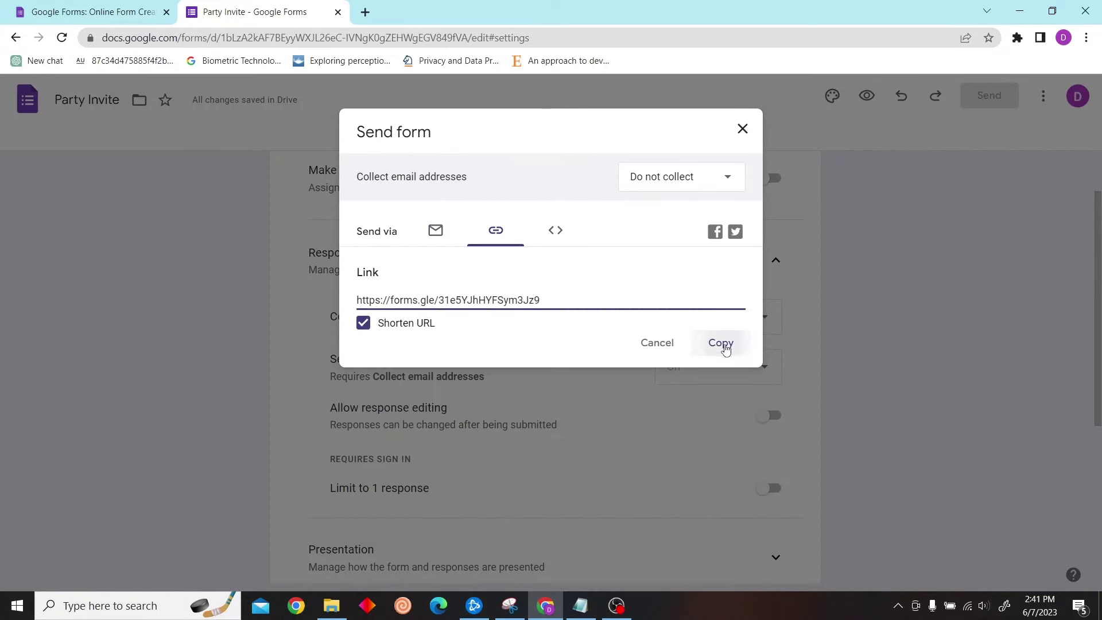
{"action": "left_click", "coordinate": [720, 342]}
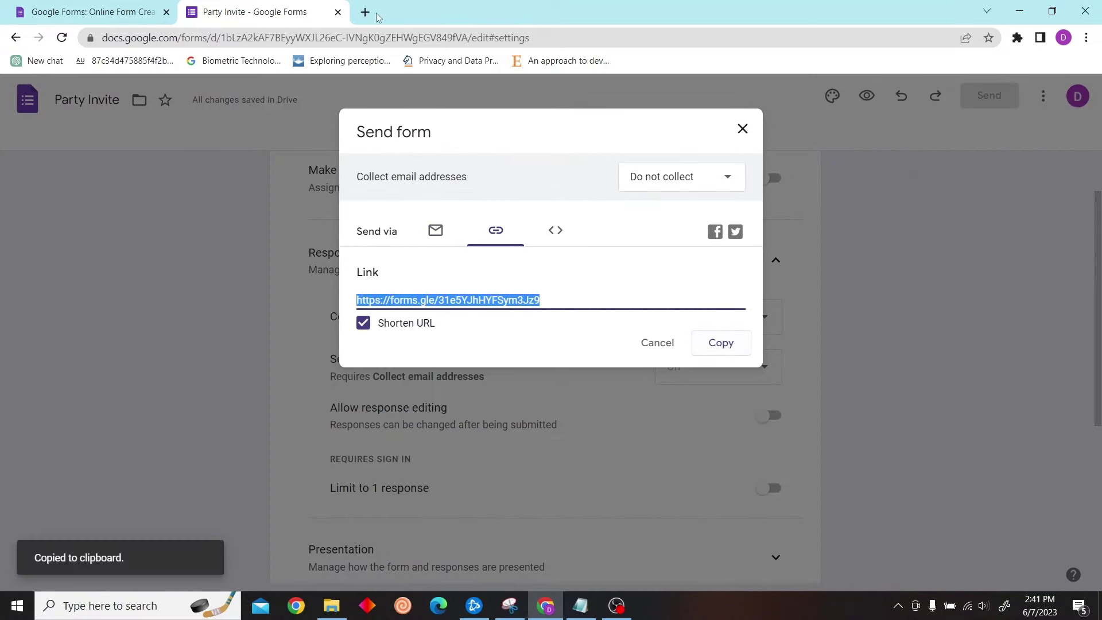
- In an incognito window, answer name, can't make it, attendee count, and dishes Salad and Mains
{"action": "key", "text": "ctrl+shift+n"}
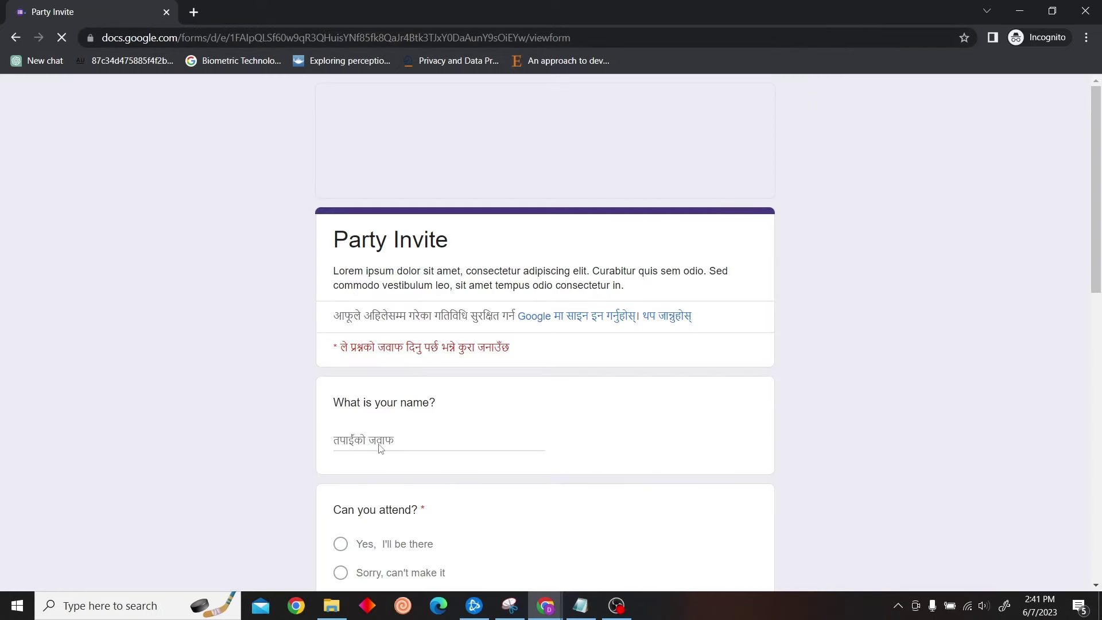
{"action": "left_click", "coordinate": [379, 440]}
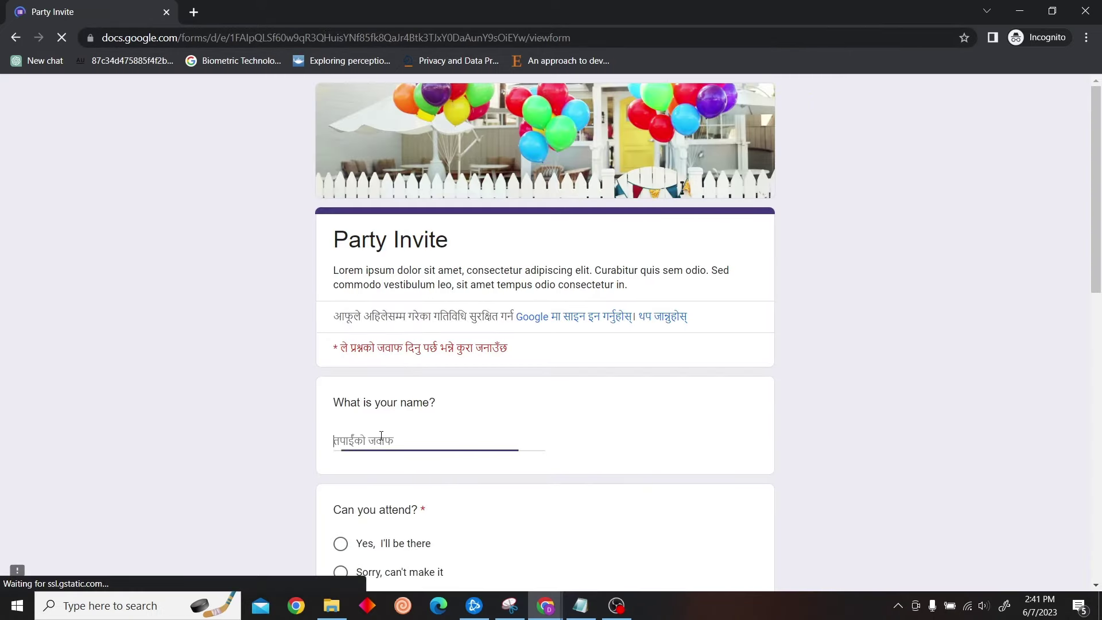
{"action": "type", "text": "pra"}
{"action": "scroll", "coordinate": [380, 448], "scroll_direction": "down", "scroll_amount": 5}
{"action": "left_click", "coordinate": [340, 118]}
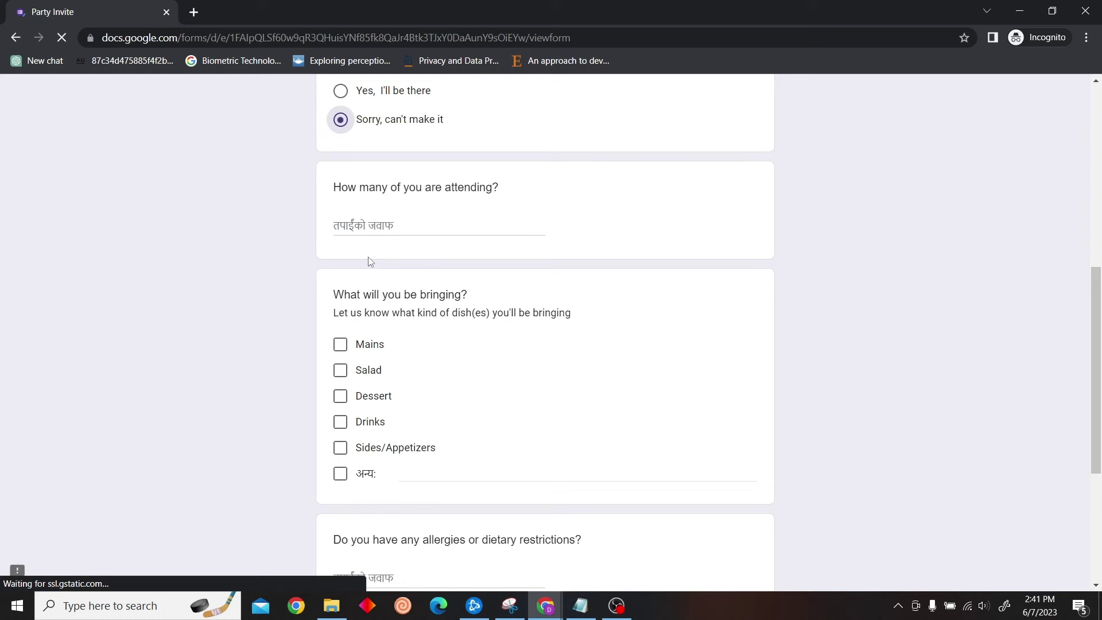
{"action": "left_click", "coordinate": [370, 226]}
{"action": "type", "text": "qwe"}
{"action": "left_click", "coordinate": [340, 370]}
{"action": "left_click", "coordinate": [341, 343]}
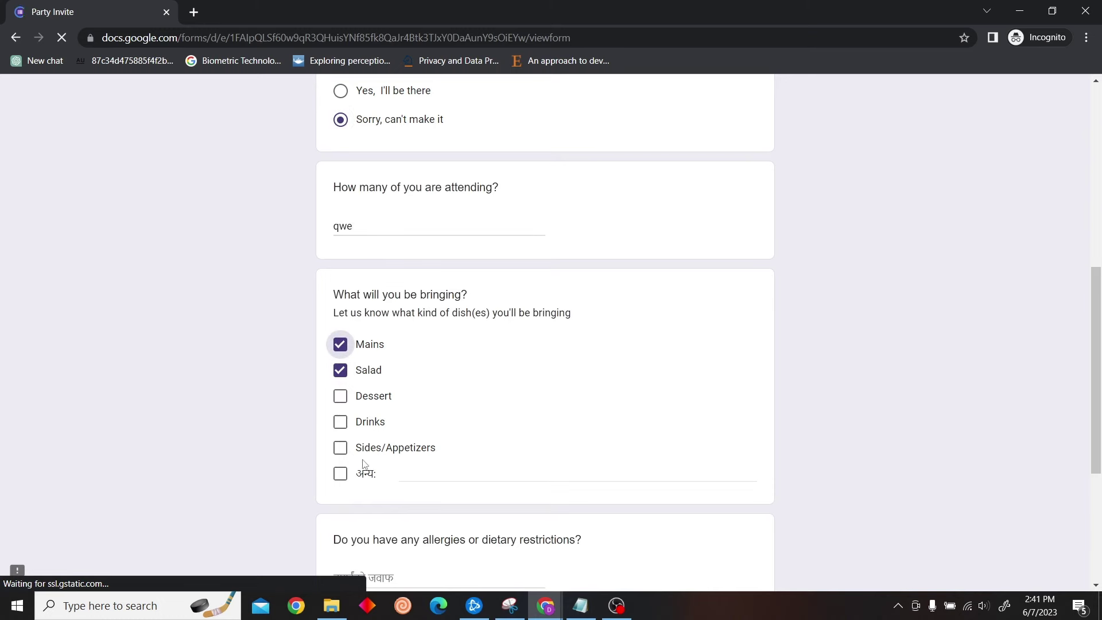
{"action": "scroll", "coordinate": [363, 463], "scroll_direction": "down", "scroll_amount": 3}
- Answer the allergies question, enter the email address, and submit the form
{"action": "left_click", "coordinate": [370, 314]}
{"action": "type", "text": "qwe"}
{"action": "left_click", "coordinate": [389, 423]}
{"action": "type", "text": "@"}
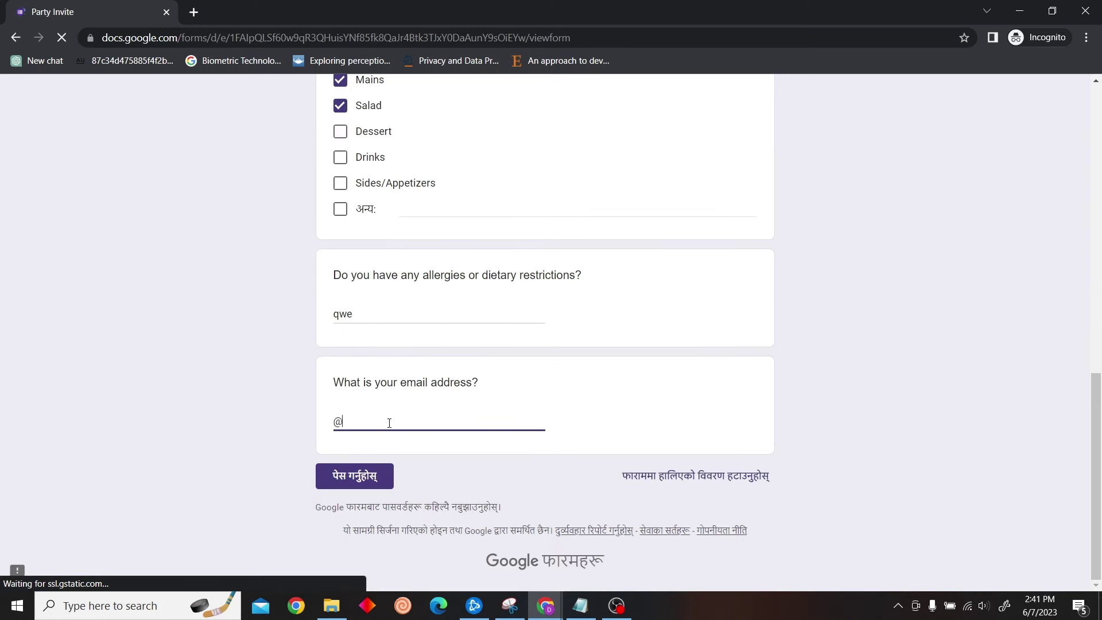
{"action": "type", "text": "gmail.com"}
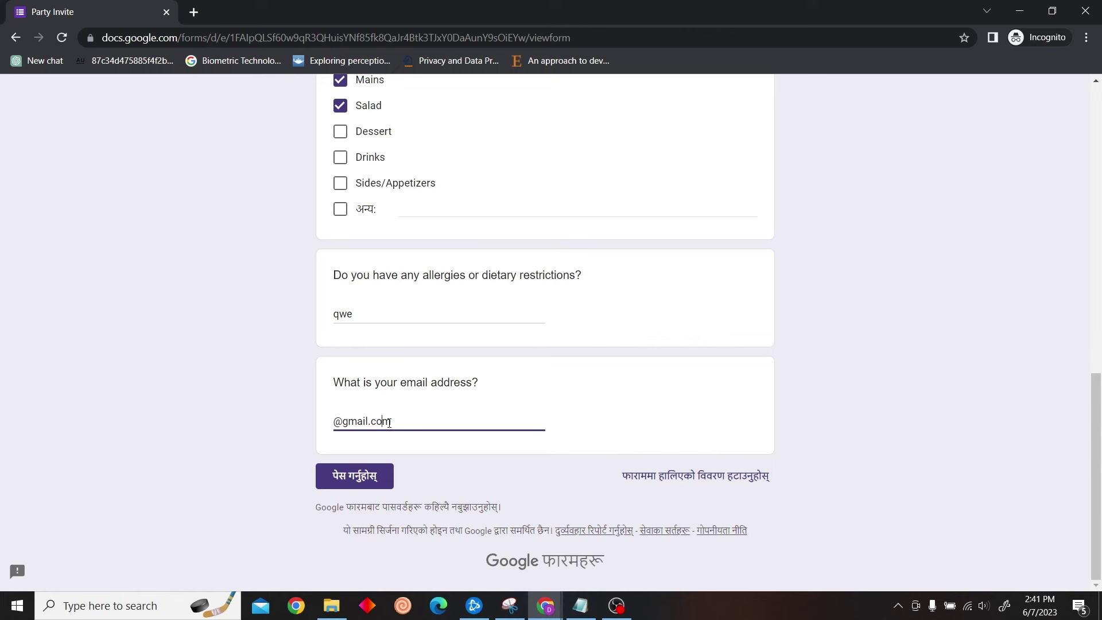
{"action": "left_click", "coordinate": [335, 421]}
{"action": "type", "text": "a"}
{"action": "left_click", "coordinate": [354, 476]}
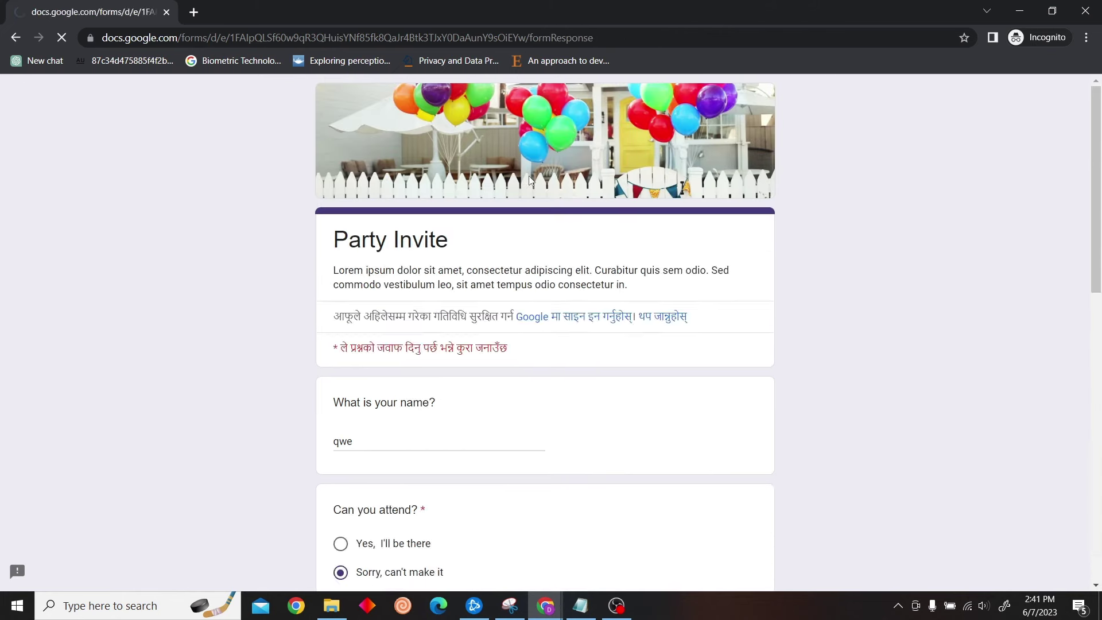